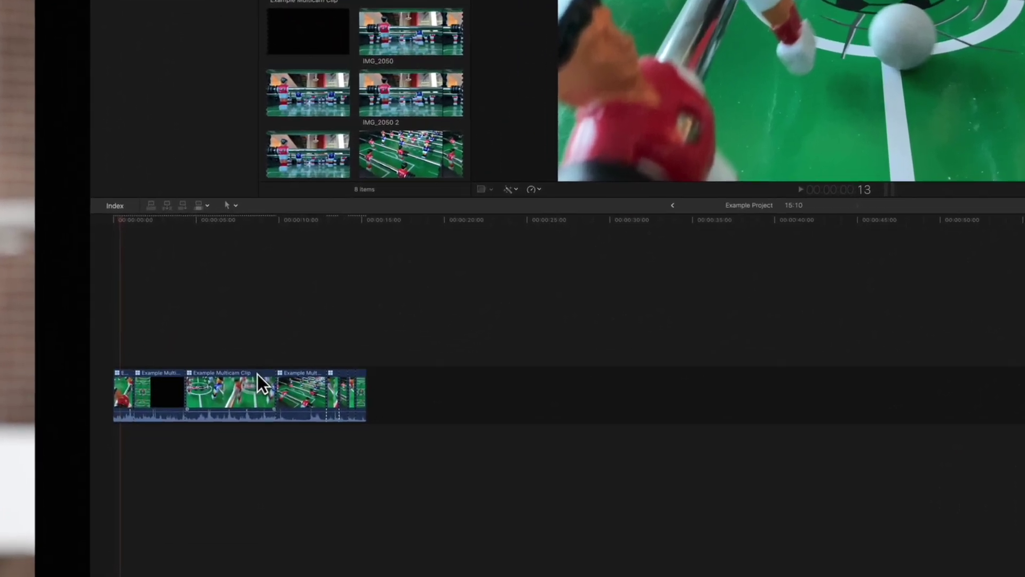
Step: Open Example Multicam Clip from the timeline in the Angle Editor to show its stacked camera angles
{"action": "double_click", "coordinate": [272, 363]}
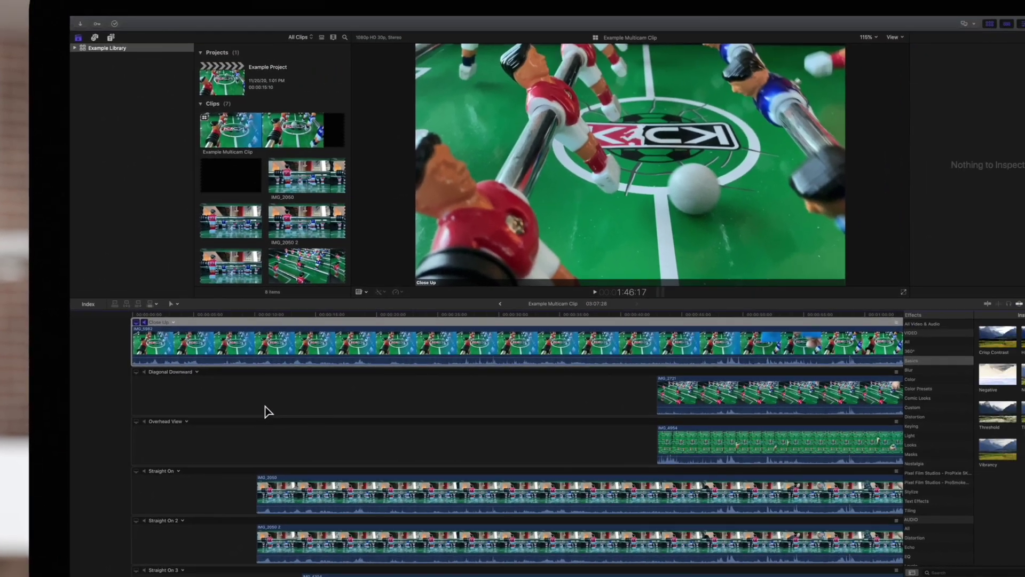
Step: Review all angles, then monitor video from the Diagonal Downward angle
{"action": "scroll", "coordinate": [241, 429], "scroll_direction": "down", "scroll_amount": 3}
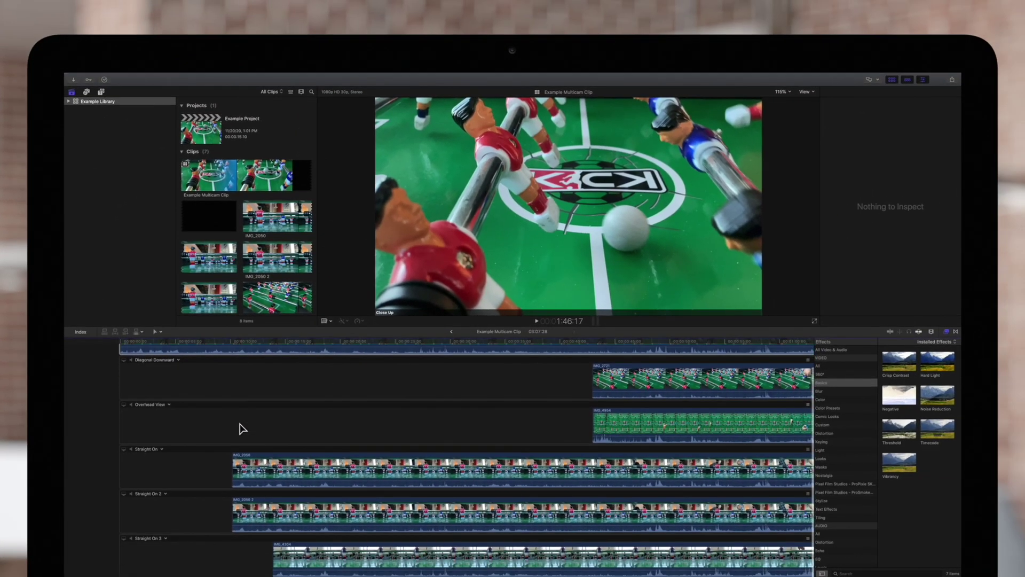
{"action": "scroll", "coordinate": [242, 429], "scroll_direction": "up", "scroll_amount": 3}
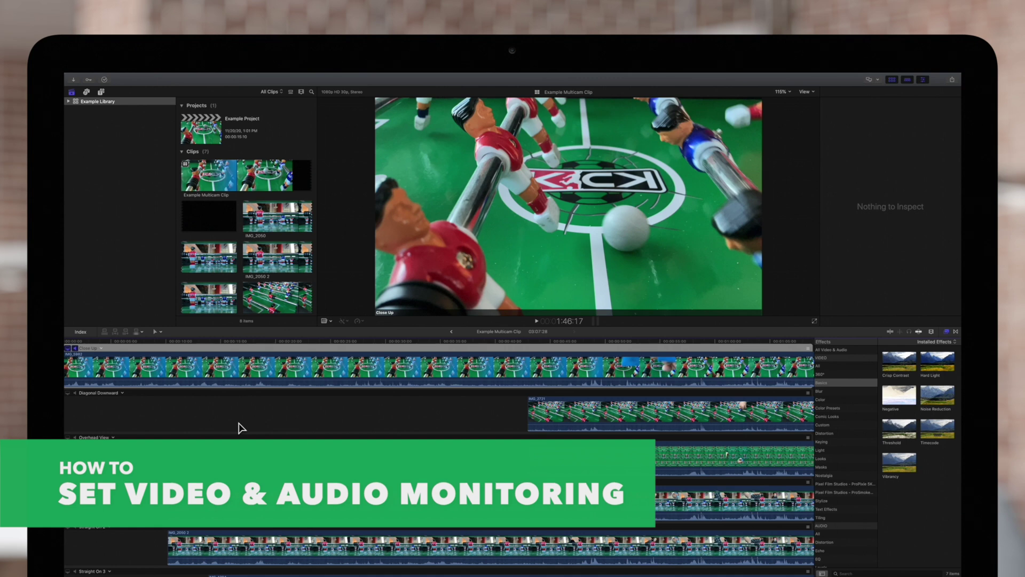
{"action": "scroll", "coordinate": [240, 428], "scroll_direction": "left", "scroll_amount": 2}
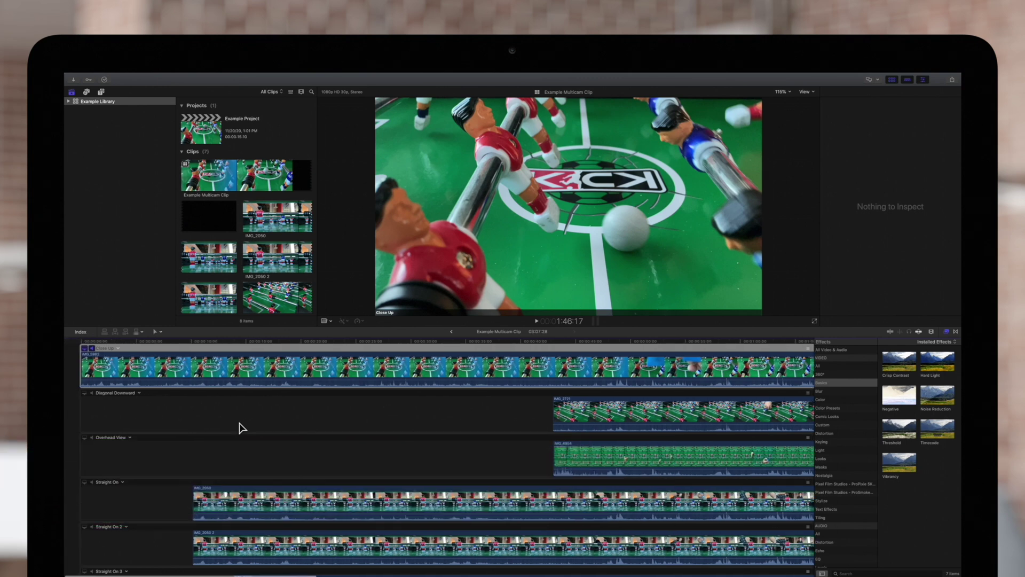
{"action": "left_click", "coordinate": [82, 393]}
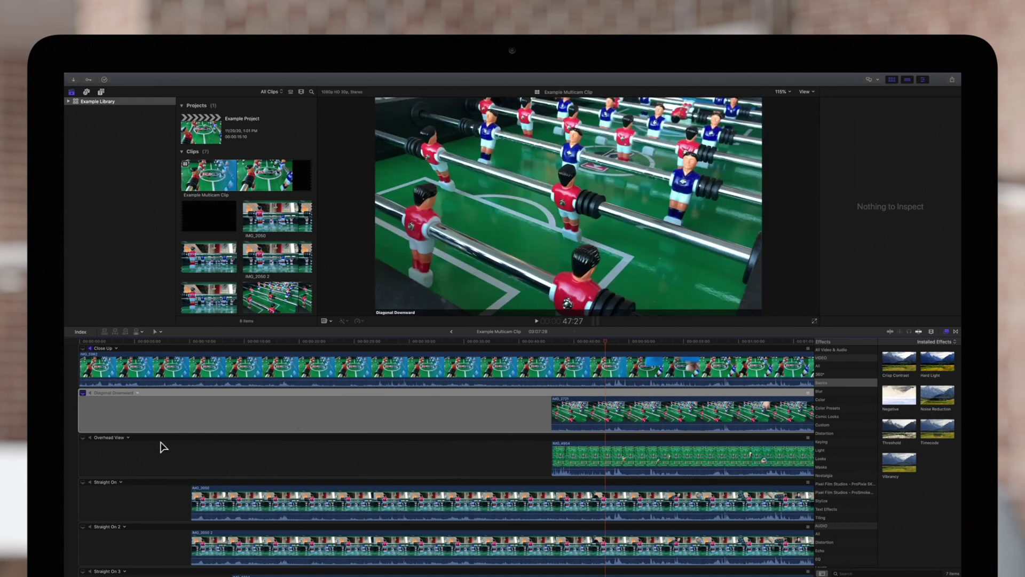
Step: Monitor Overhead View, then Straight On via Set Monitoring Angle, then switch back with Shift-V
{"action": "left_click", "coordinate": [83, 438]}
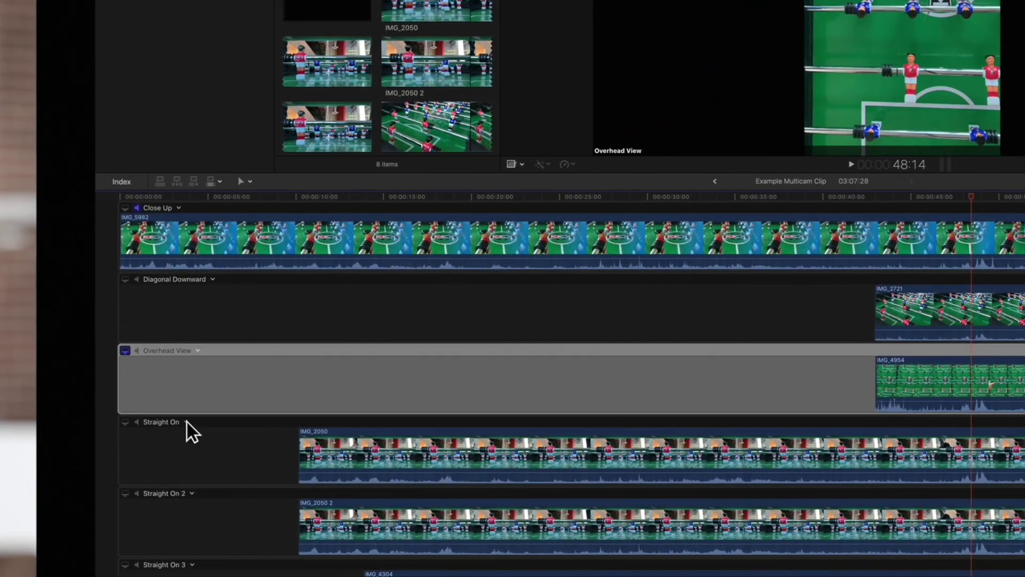
{"action": "left_click", "coordinate": [187, 421]}
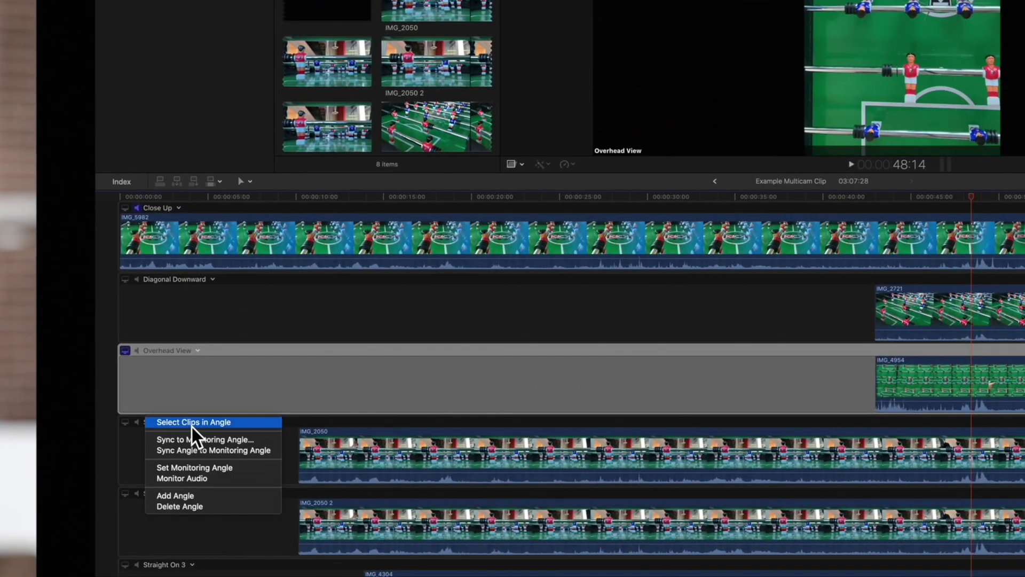
{"action": "left_click", "coordinate": [222, 467]}
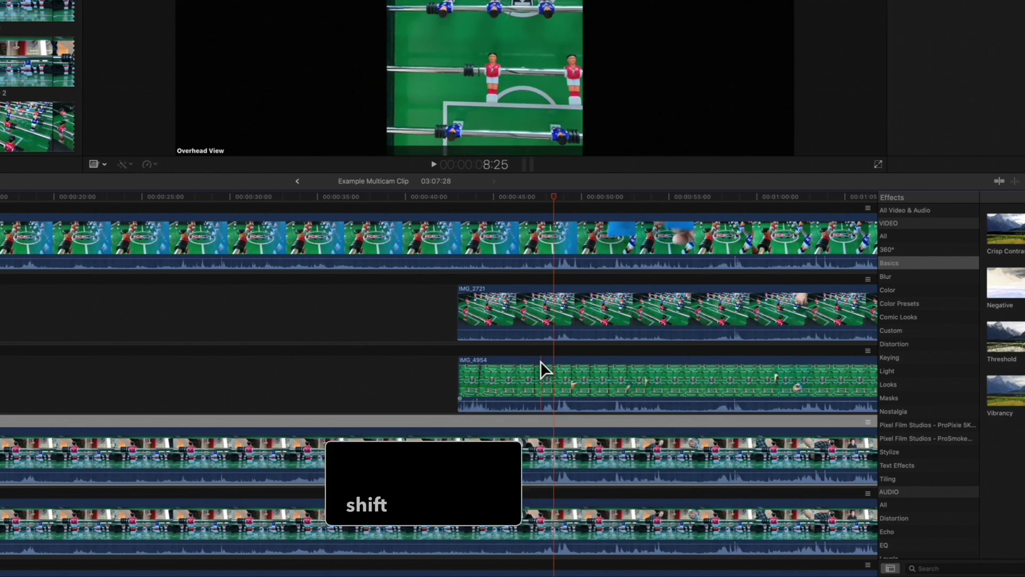
{"action": "key", "text": "shift+v"}
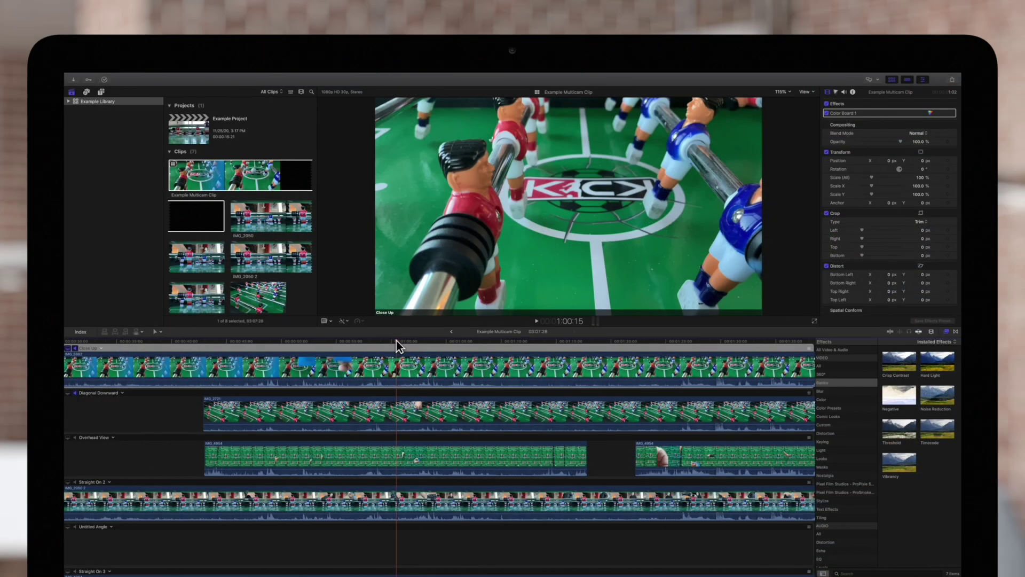
Step: Play and stop a preview, then also monitor audio from Diagonal Downward with Shift-A
{"action": "key", "text": "space"}
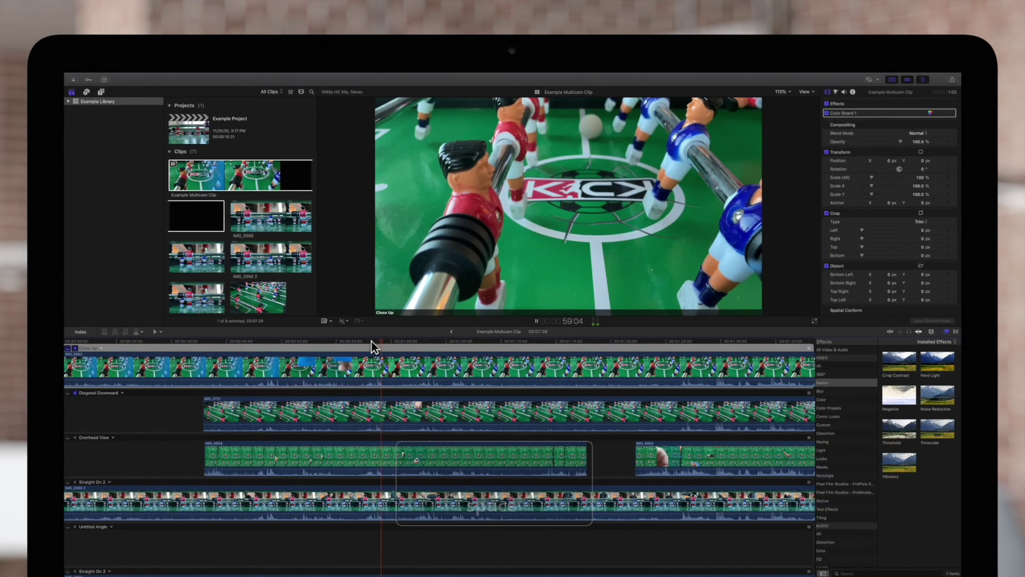
{"action": "key", "text": "space"}
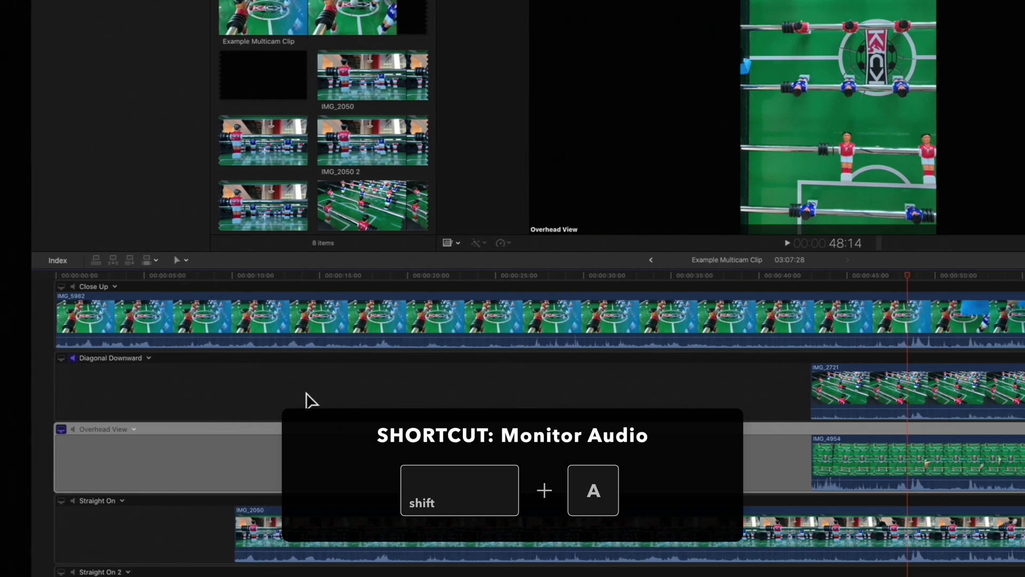
{"action": "key", "text": "shift+a"}
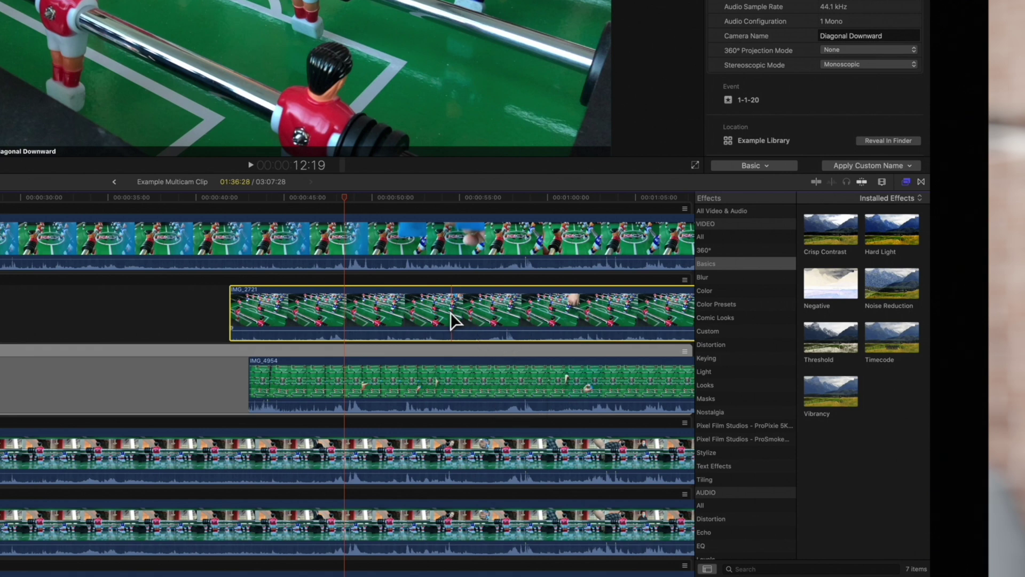
Step: Slide IMG_2721 in Diagonal Downward 18 seconds later to line up with the other angles
{"action": "left_click_drag", "start_coordinate": [451, 313], "coordinate": [469, 312]}
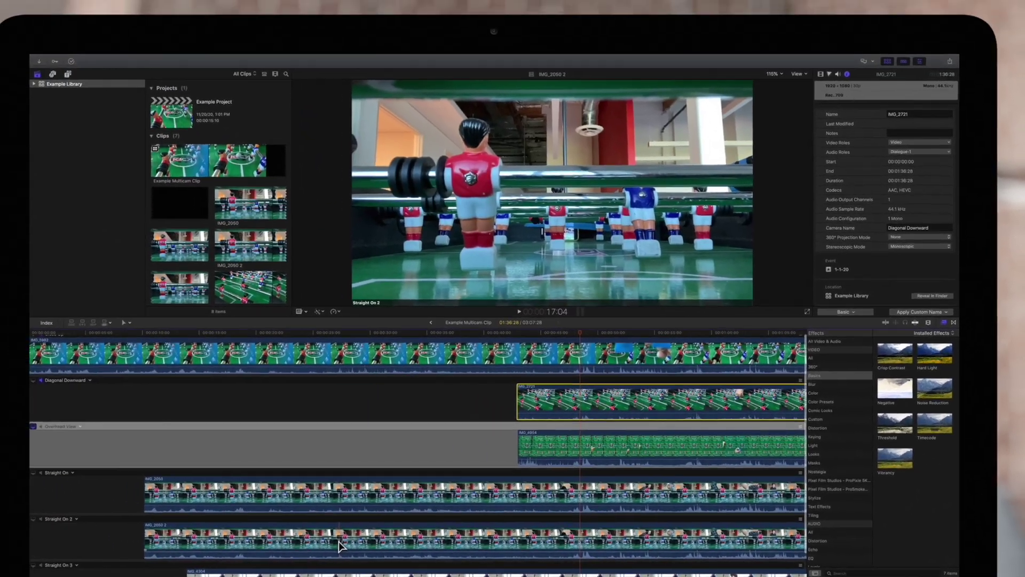
{"action": "scroll", "coordinate": [361, 460], "scroll_direction": "right", "scroll_amount": 10}
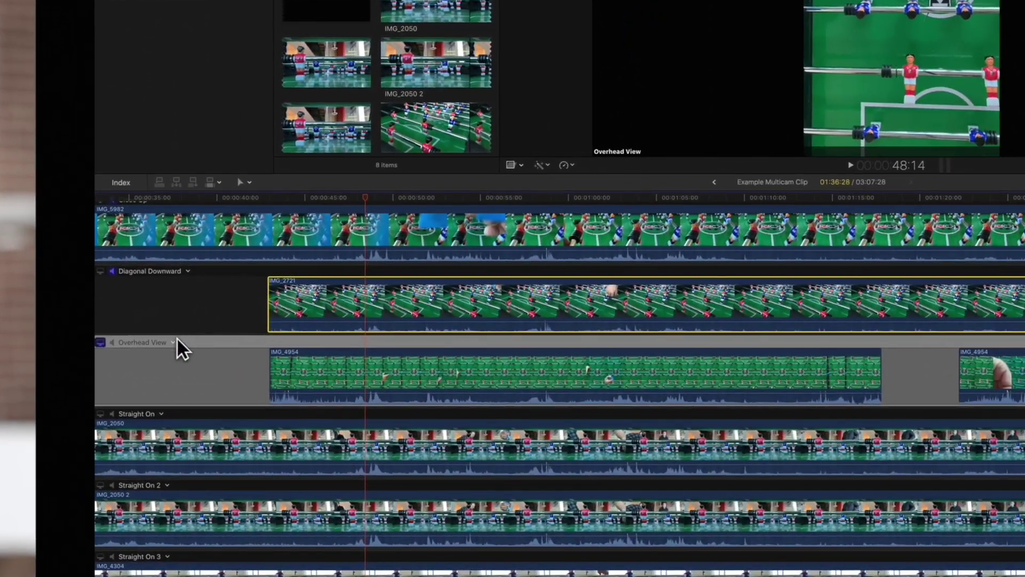
{"action": "left_click", "coordinate": [144, 385]}
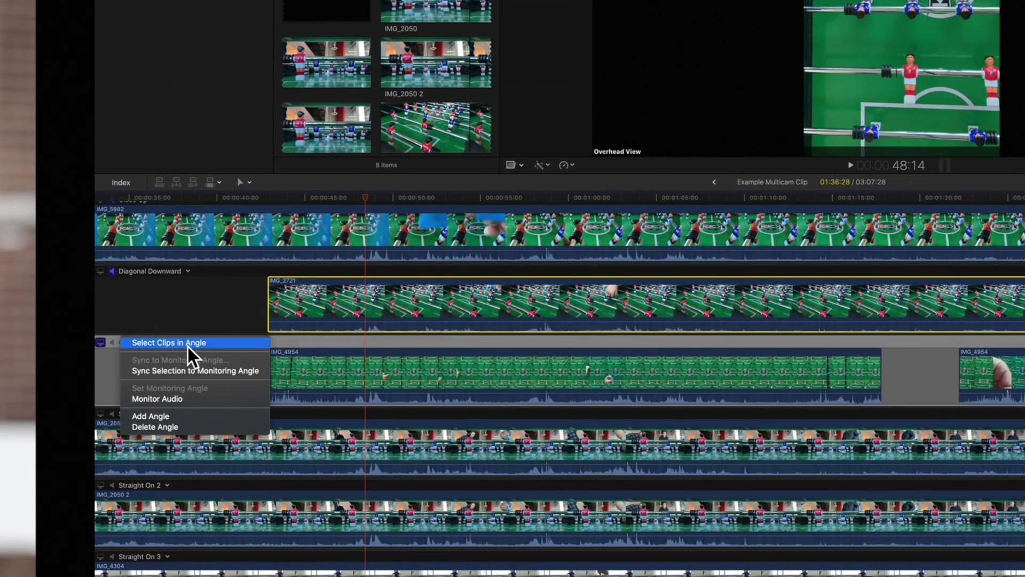
Step: Select the Overhead View clips and nudge them slightly earlier, making the multicam clip 03:06:18
{"action": "left_click", "coordinate": [188, 345]}
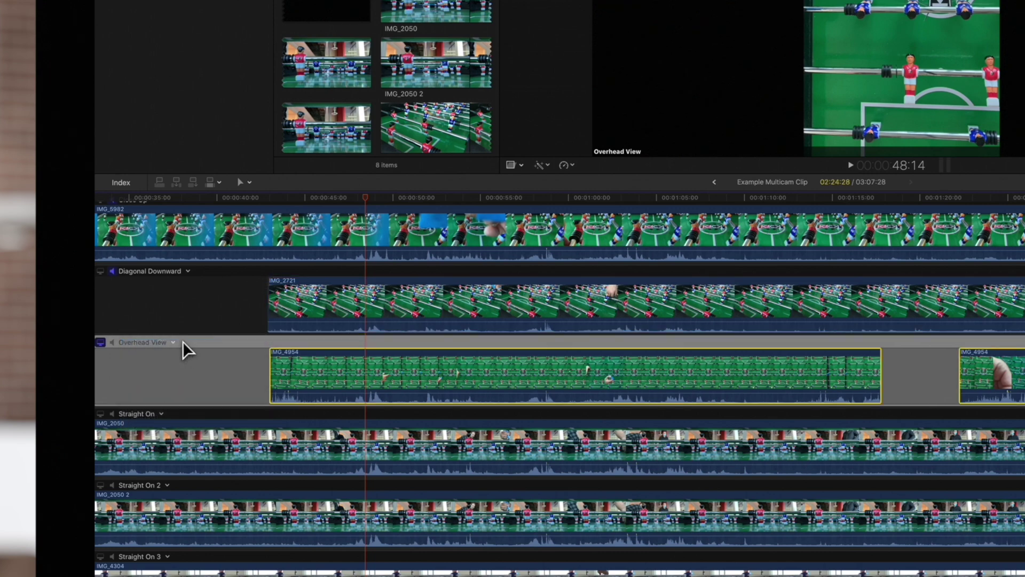
{"action": "left_click_drag", "start_coordinate": [451, 361], "coordinate": [431, 361]}
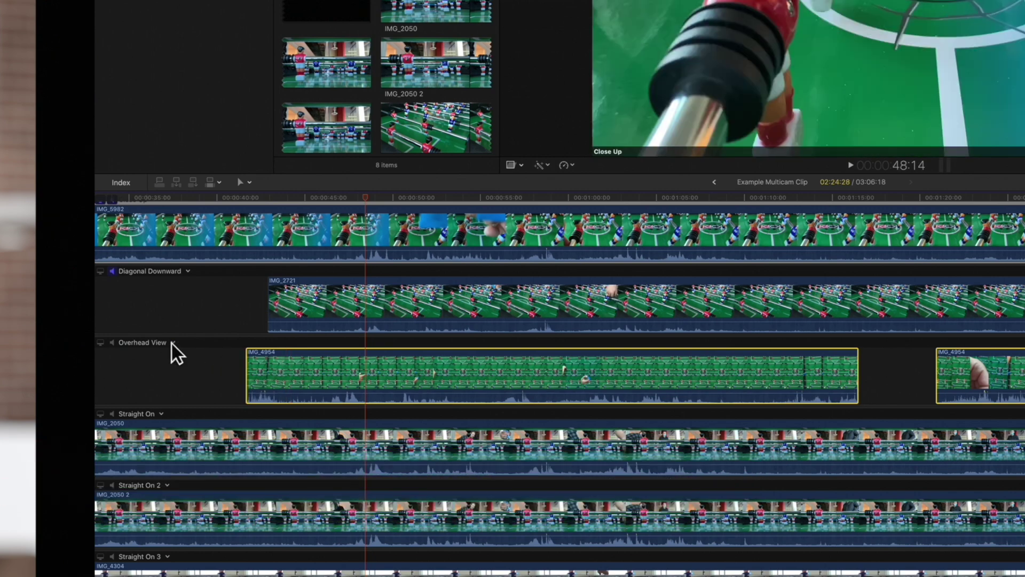
{"action": "left_click", "coordinate": [173, 343]}
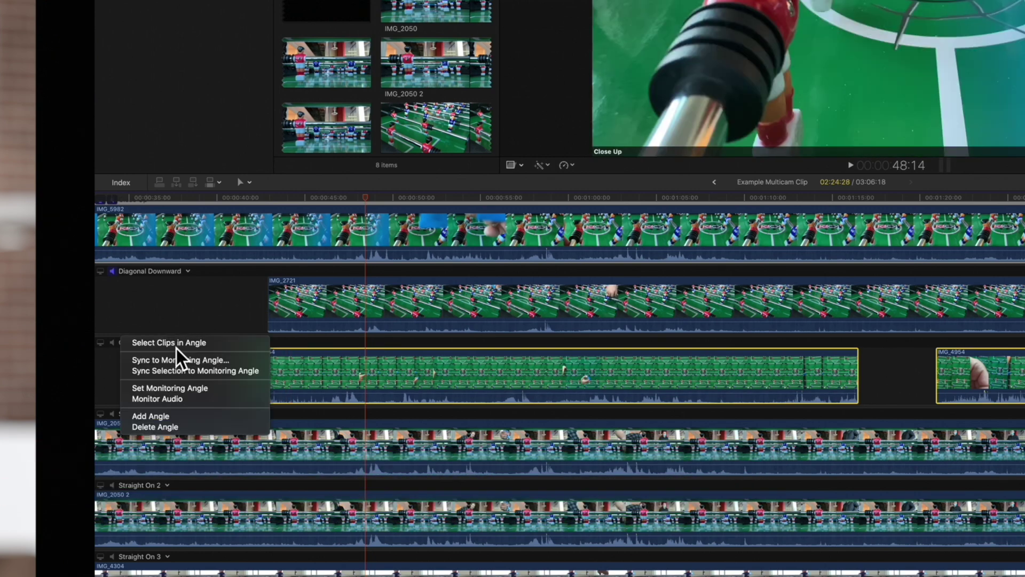
Step: Use Sync to Monitoring Angle to match Overhead View's frame to the playhead, then finish with Done
{"action": "left_click", "coordinate": [245, 361]}
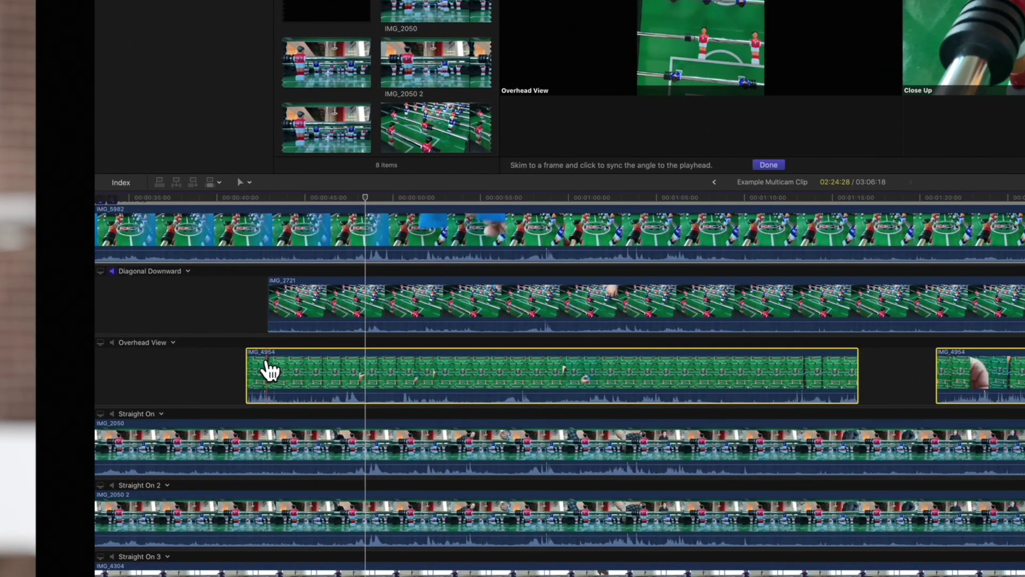
{"action": "left_click", "coordinate": [344, 378]}
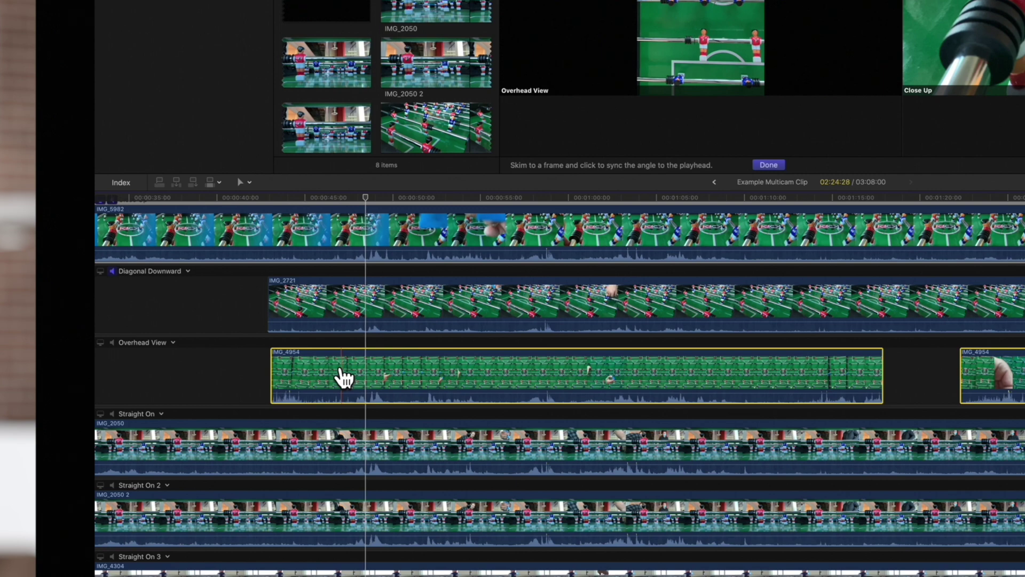
{"action": "left_click", "coordinate": [769, 165]}
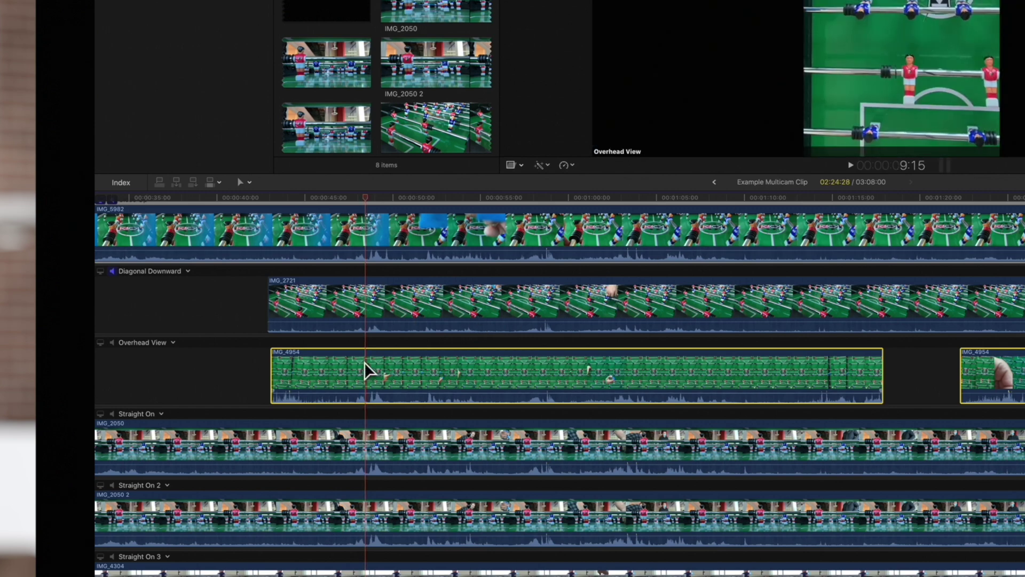
Step: Apply Sync Selection to Monitoring Angle to the selected Overhead View clips
{"action": "left_click", "coordinate": [173, 343]}
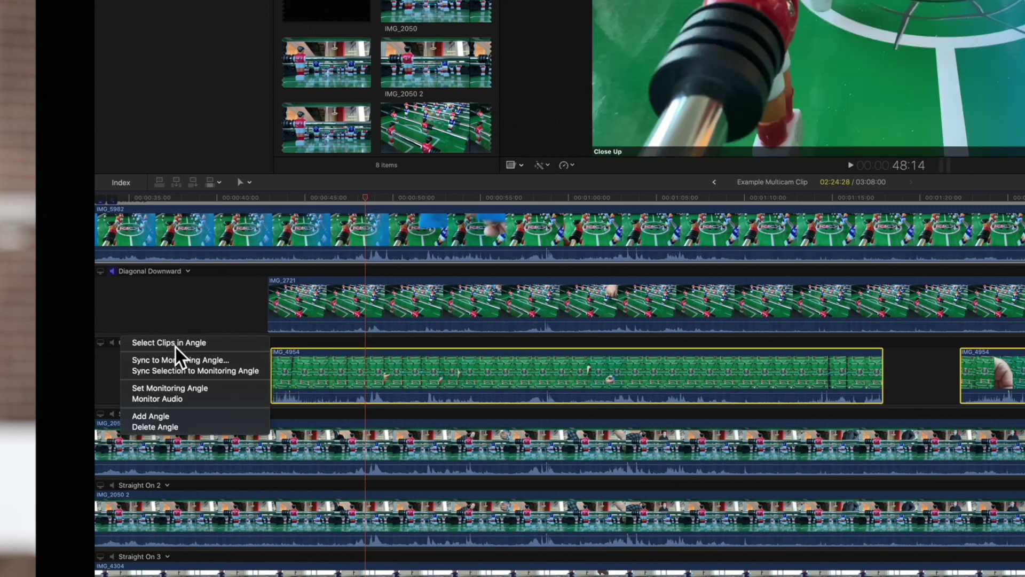
{"action": "left_click", "coordinate": [195, 371]}
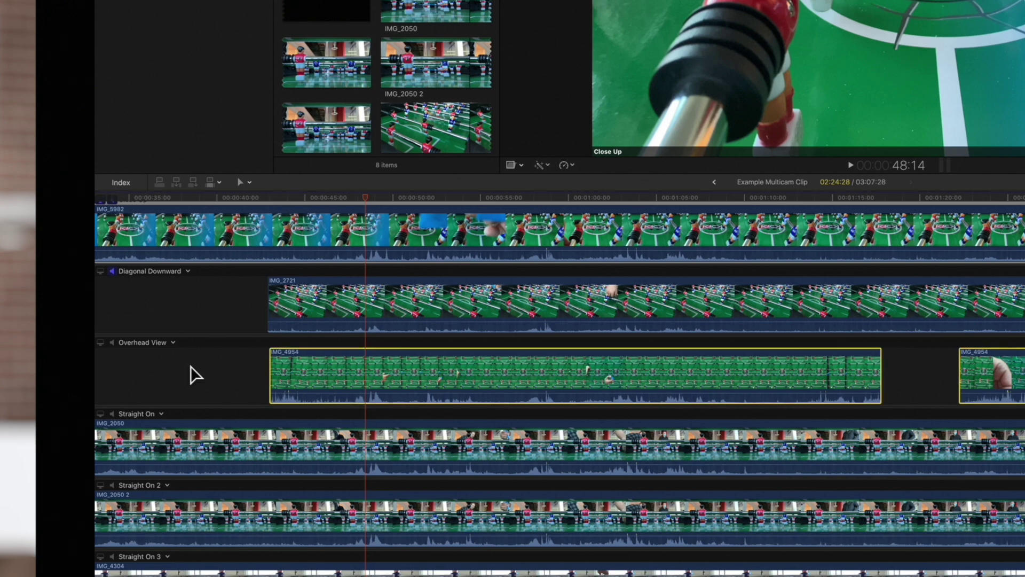
{"action": "scroll", "coordinate": [228, 371], "scroll_direction": "down", "scroll_amount": 3}
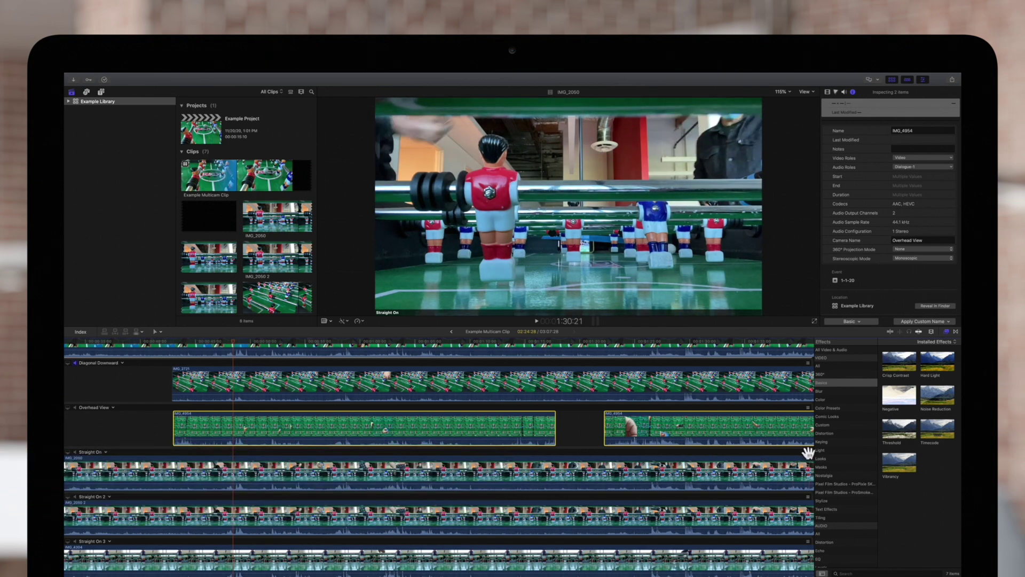
Step: Drag the Straight On angle beneath Straight On 2 and select its clip
{"action": "left_click_drag", "start_coordinate": [808, 453], "coordinate": [811, 514]}
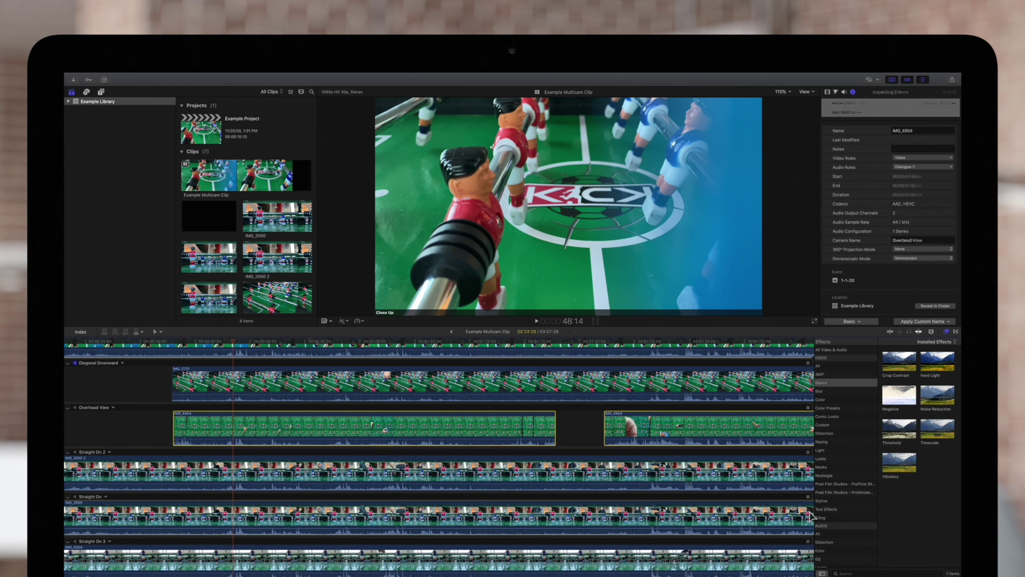
{"action": "left_click", "coordinate": [736, 513]}
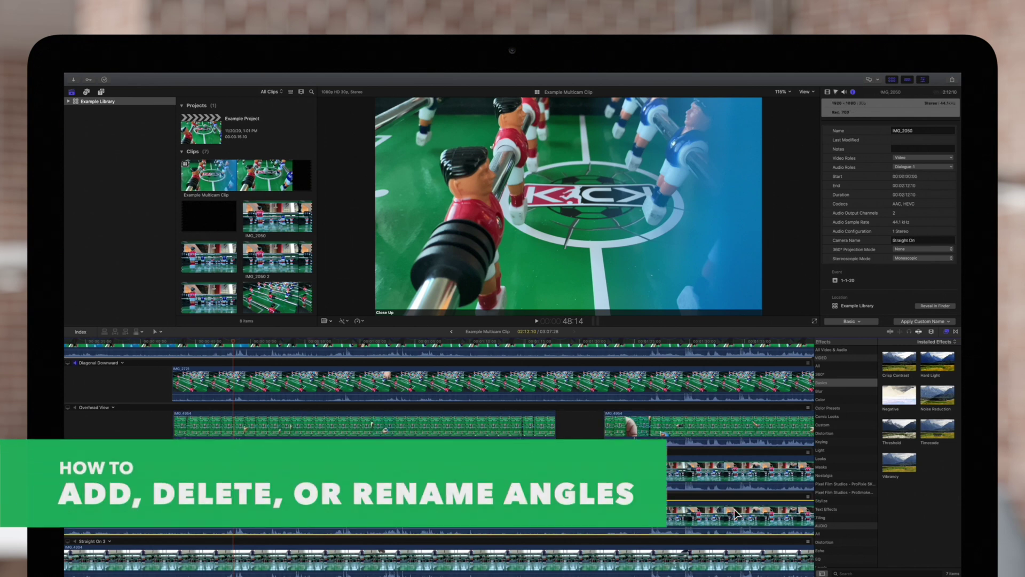
Step: Delete the Straight On angle with Delete Angle from its angle menu
{"action": "left_click", "coordinate": [736, 513]}
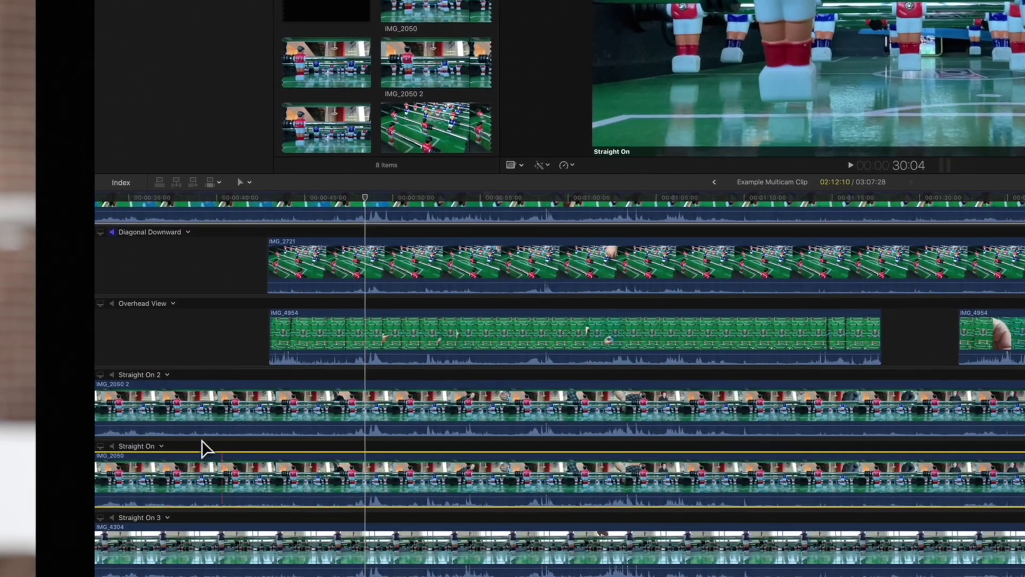
{"action": "left_click", "coordinate": [158, 445]}
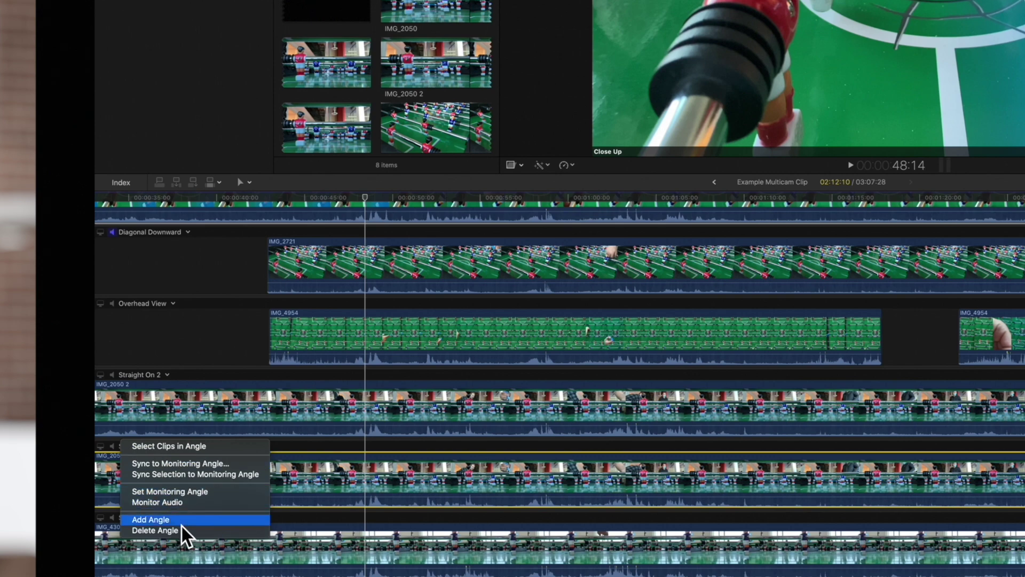
{"action": "left_click", "coordinate": [154, 530]}
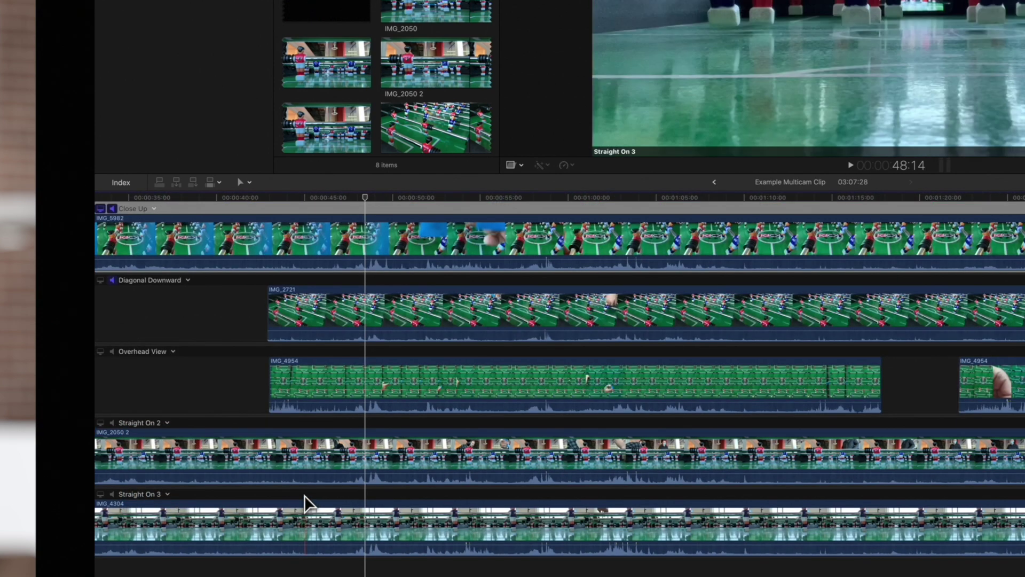
{"action": "left_click", "coordinate": [168, 423]}
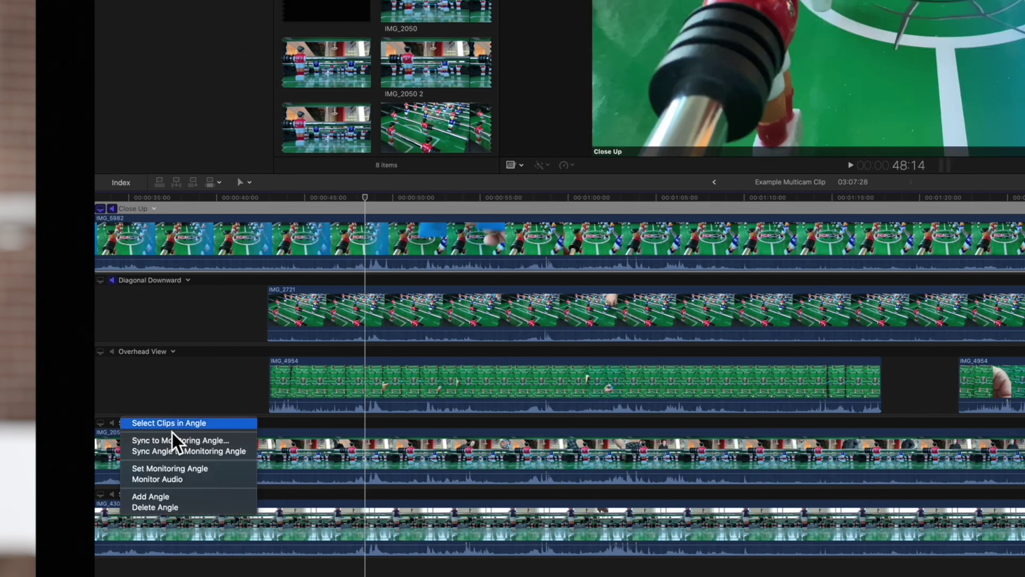
Step: Add an empty angle named 'New Angle' between Straight On 2 and Straight On 3
{"action": "left_click", "coordinate": [172, 496]}
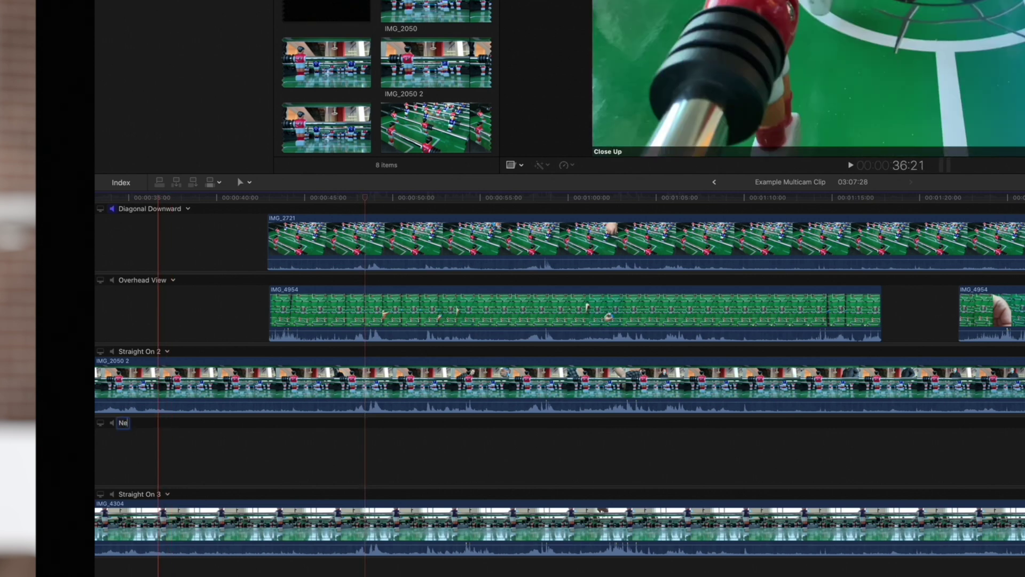
{"action": "key", "text": "Return"}
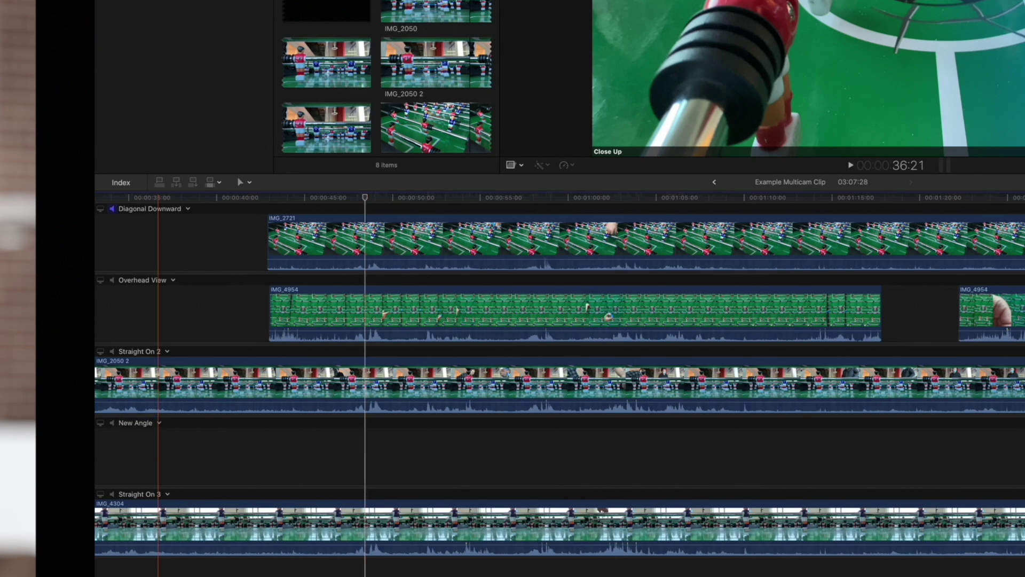